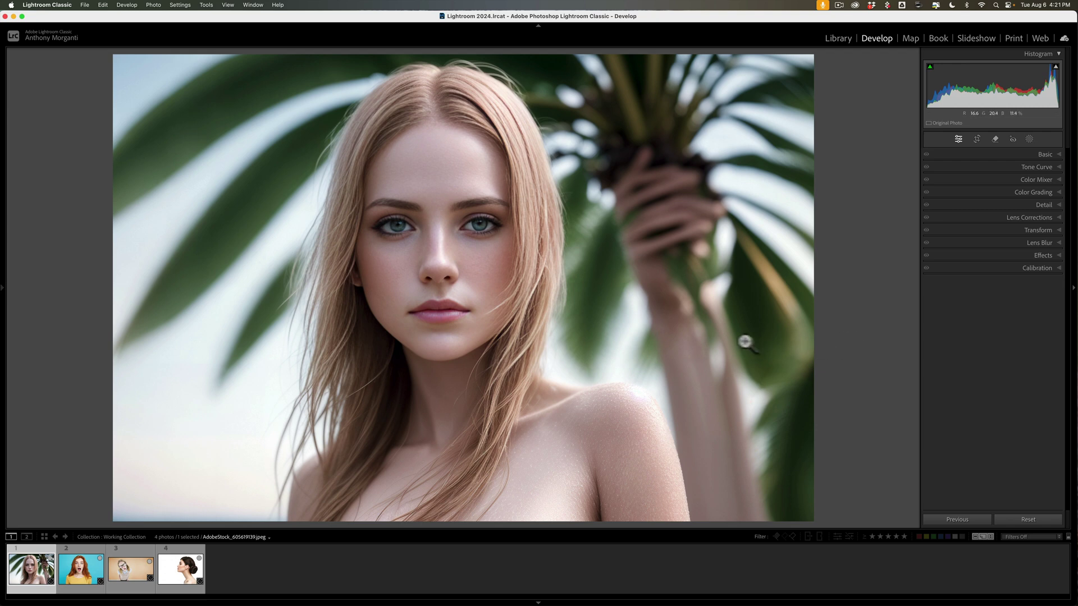
# Step: Preview the second, third and fourth portraits, then return to the first one
pyautogui.click(72, 562)
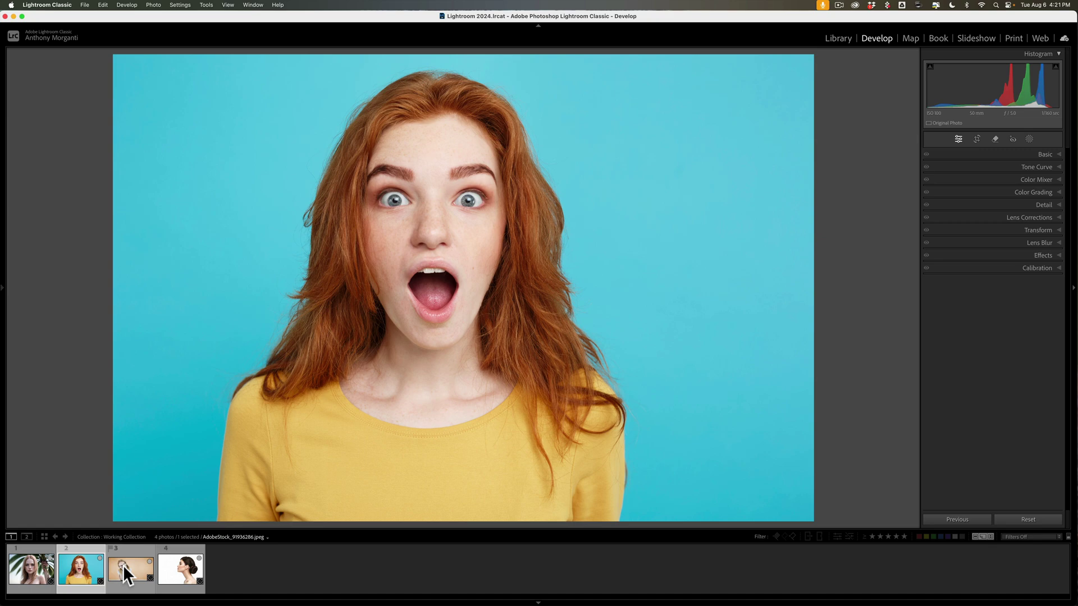
pyautogui.click(123, 565)
pyautogui.click(183, 568)
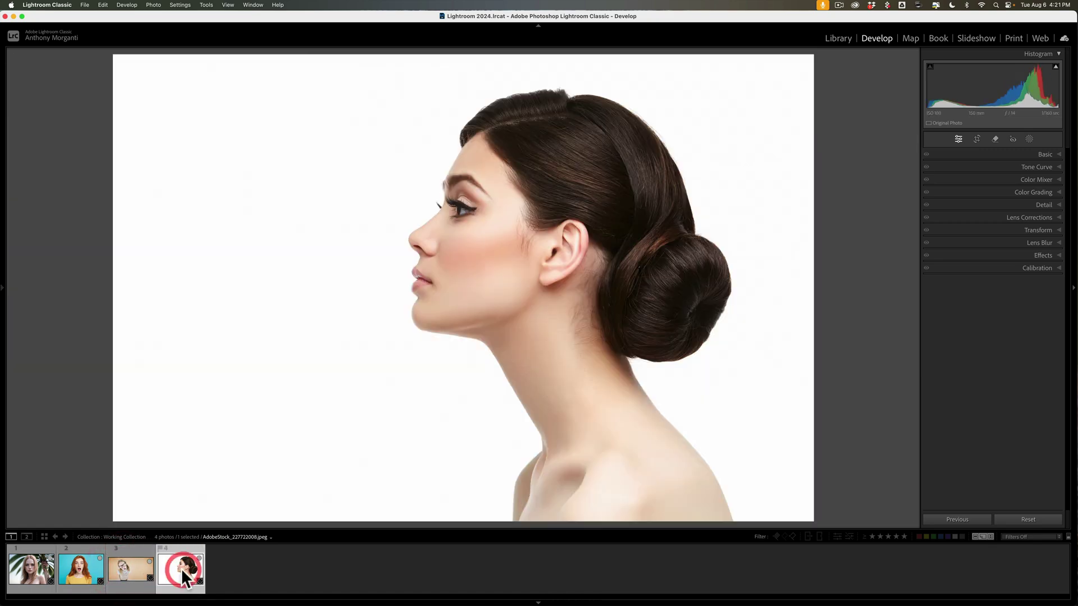
pyautogui.click(42, 564)
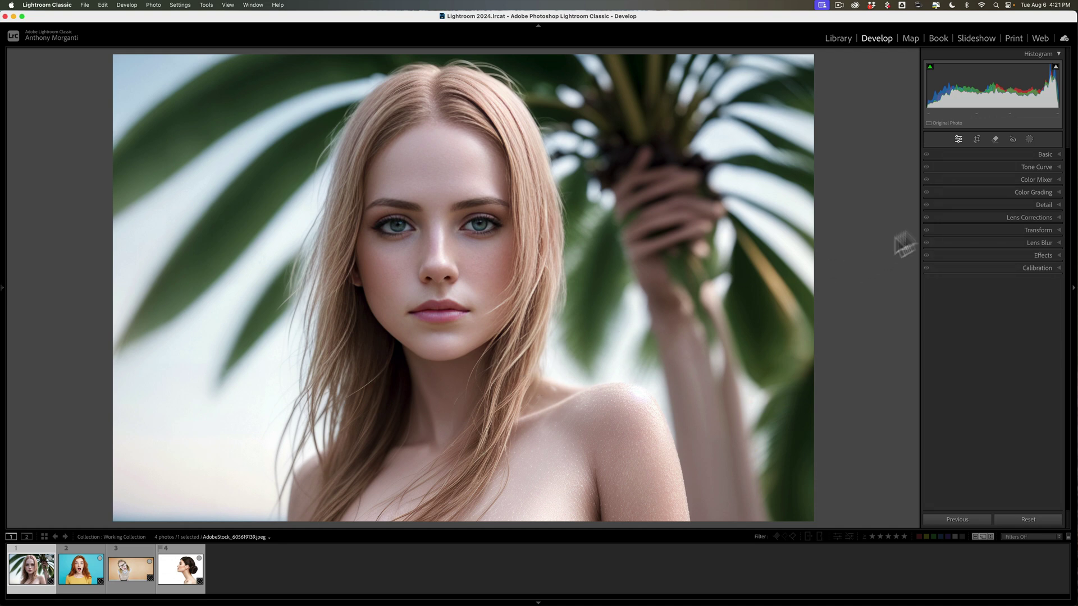
# Step: Create a Person 1 mask covering the blonde woman's facial and body skin
pyautogui.click(1029, 139)
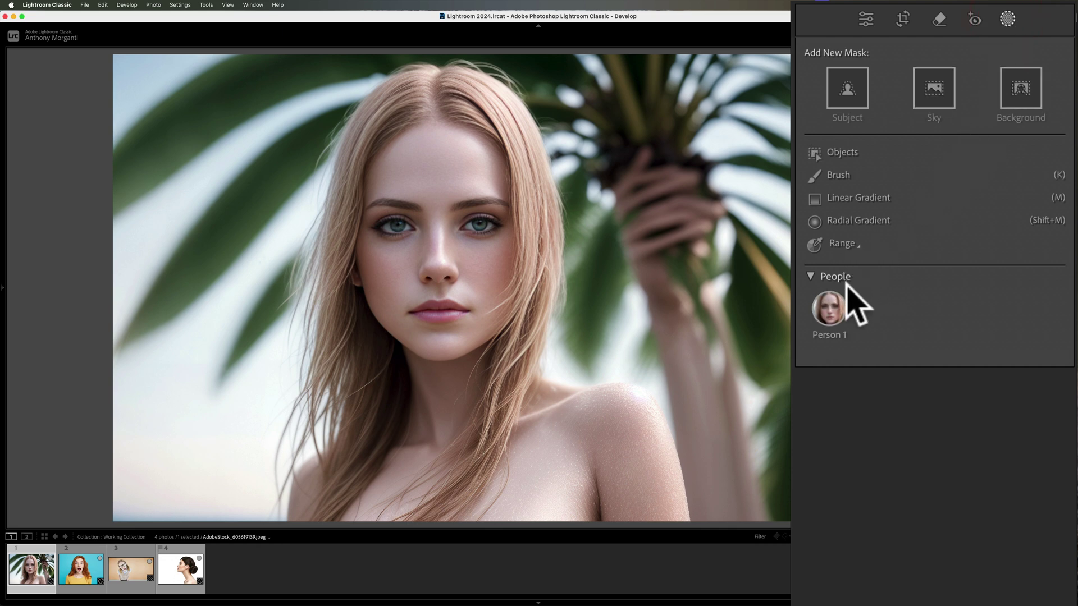
pyautogui.click(822, 308)
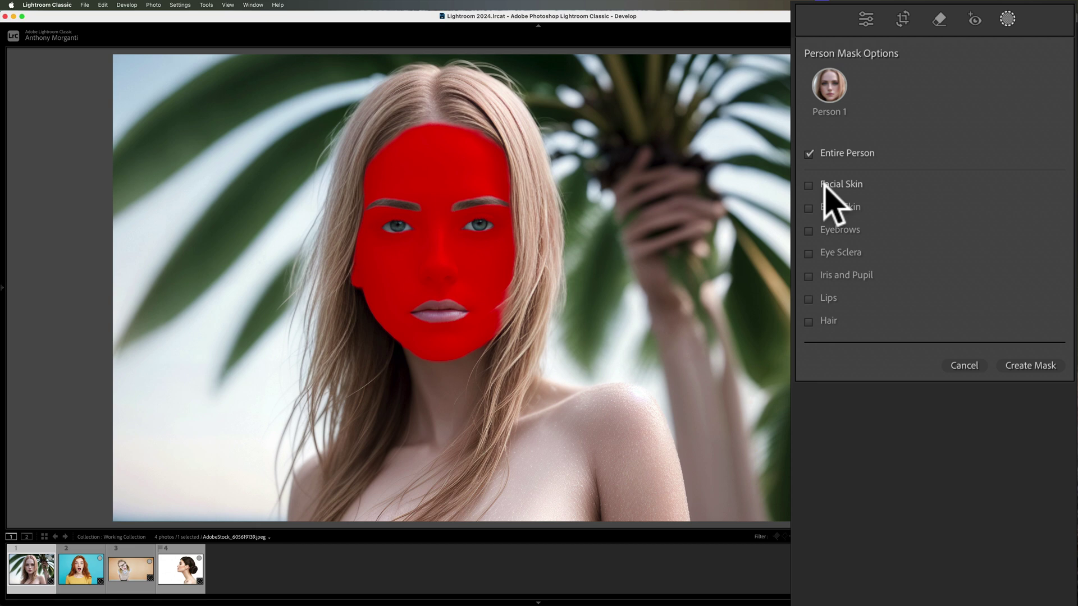
pyautogui.click(824, 185)
pyautogui.click(824, 207)
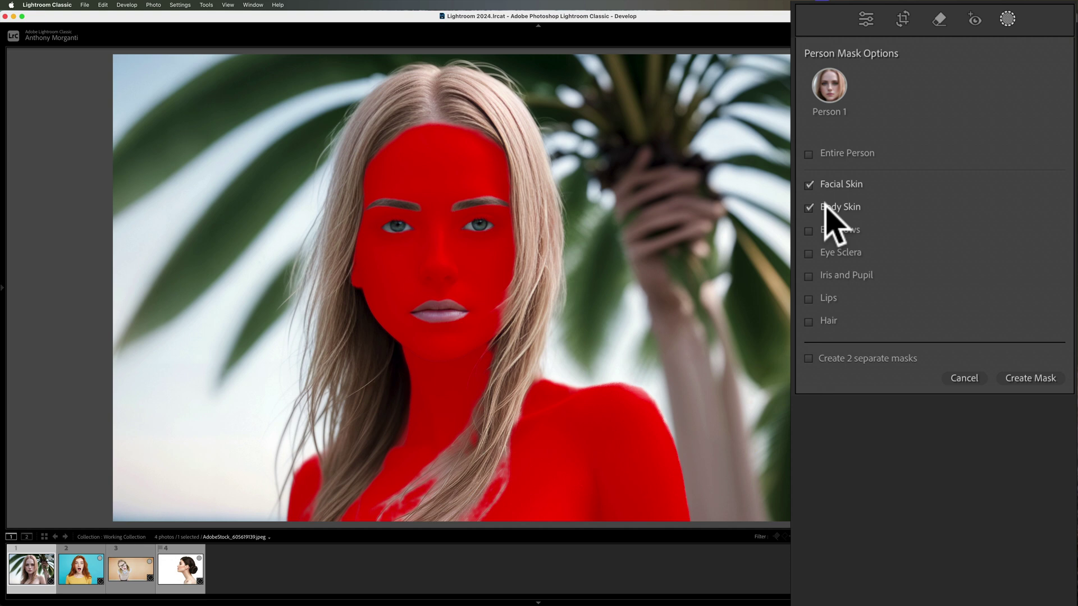
pyautogui.click(1029, 379)
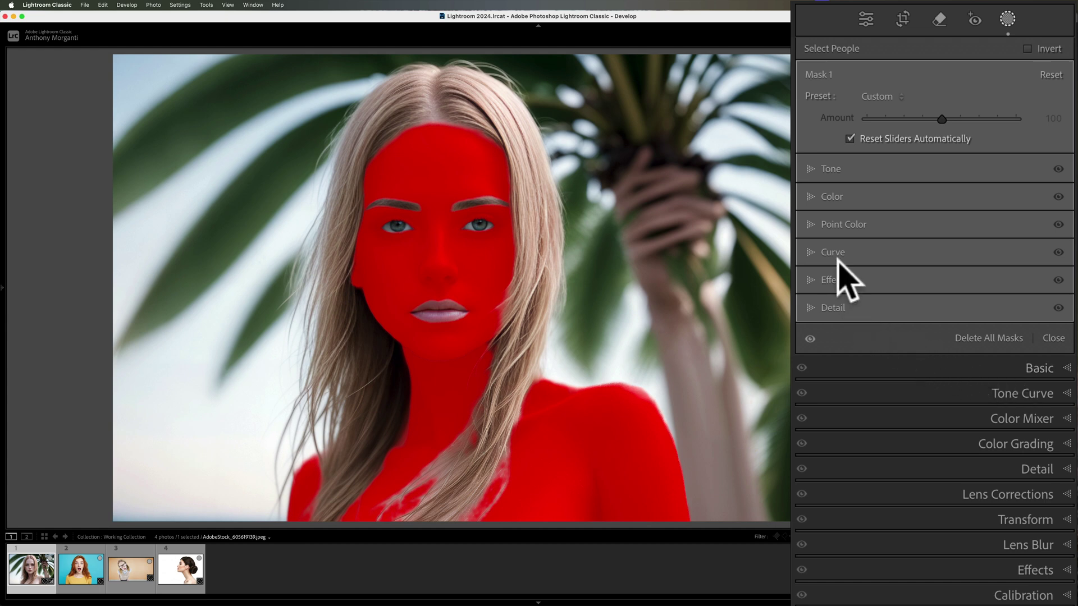
# Step: In the mask's Curve, lift the red channel midpoint from 123 to 135
pyautogui.click(810, 252)
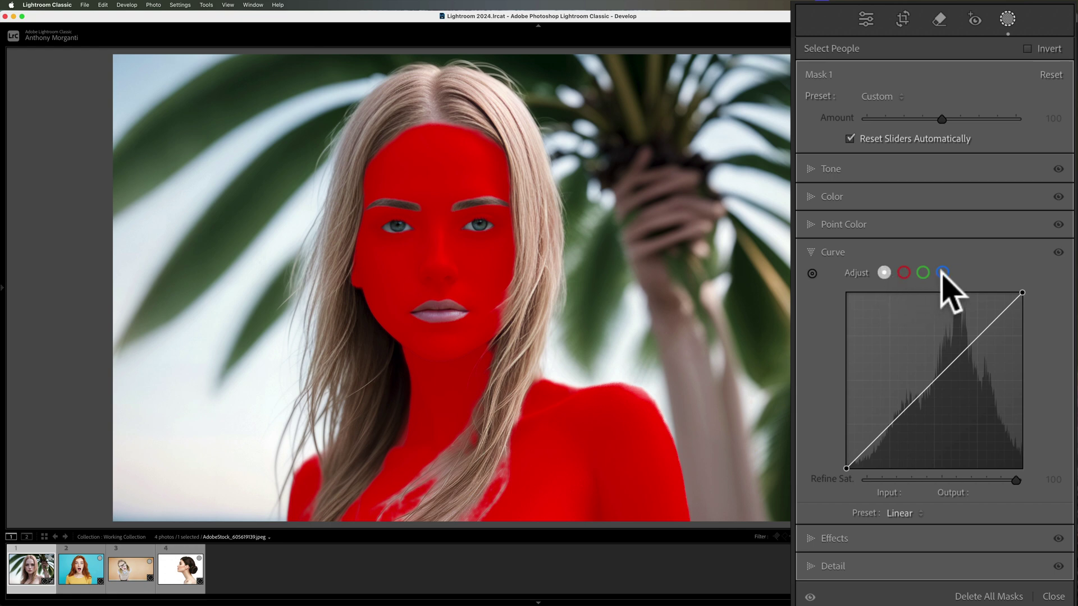
pyautogui.click(902, 274)
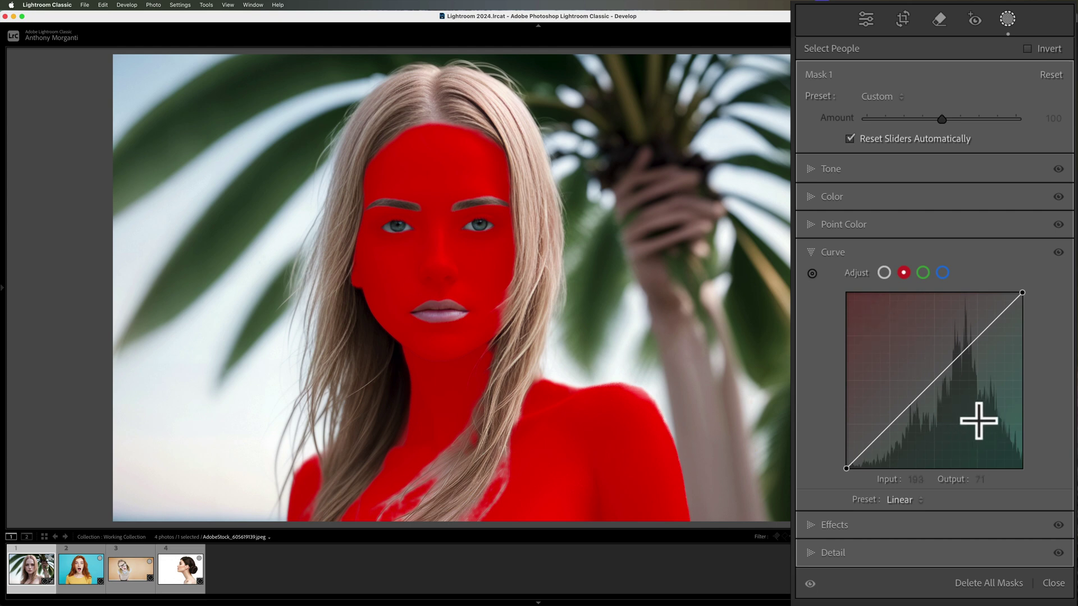
pyautogui.click(934, 380)
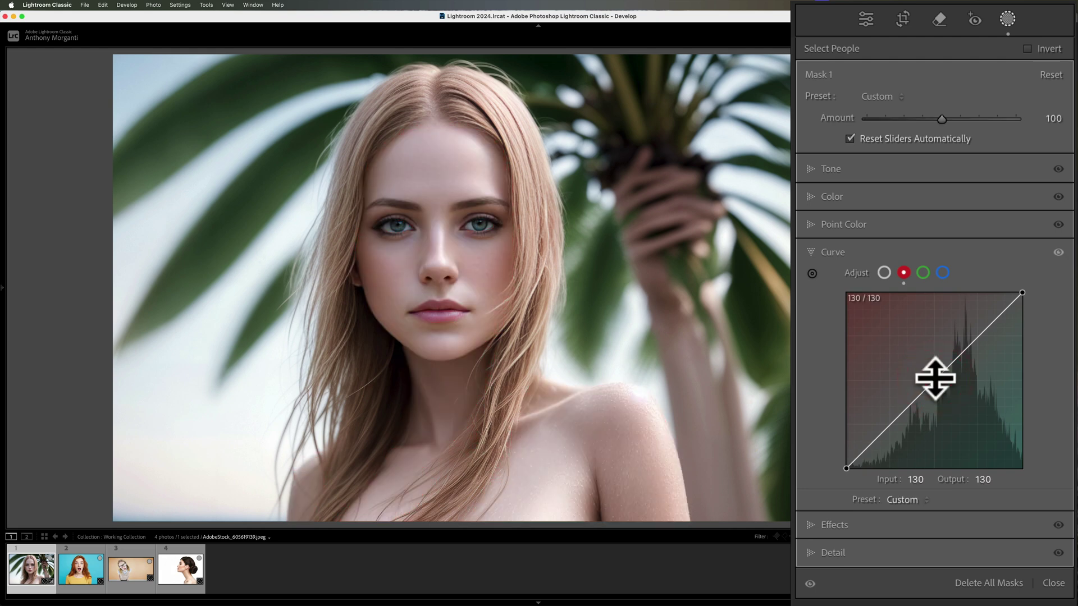
pyautogui.moveTo(934, 379)
pyautogui.mouseDown()
pyautogui.moveTo(950, 400)
pyautogui.moveTo(931, 374)
pyautogui.mouseUp()
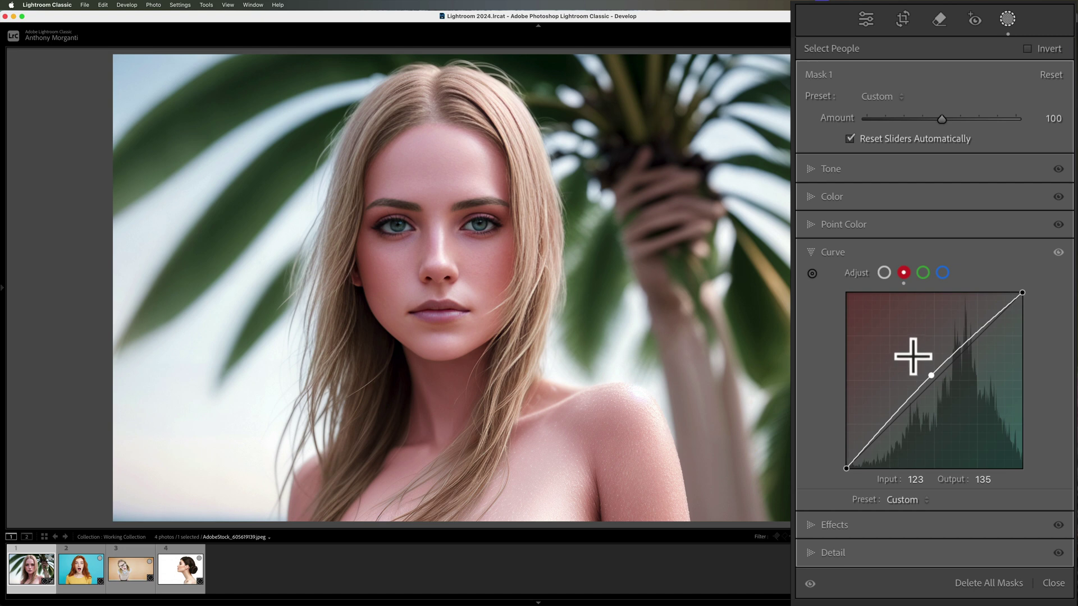
# Step: Add a blue-channel curve point and lower it from 136 to 125
pyautogui.click(937, 272)
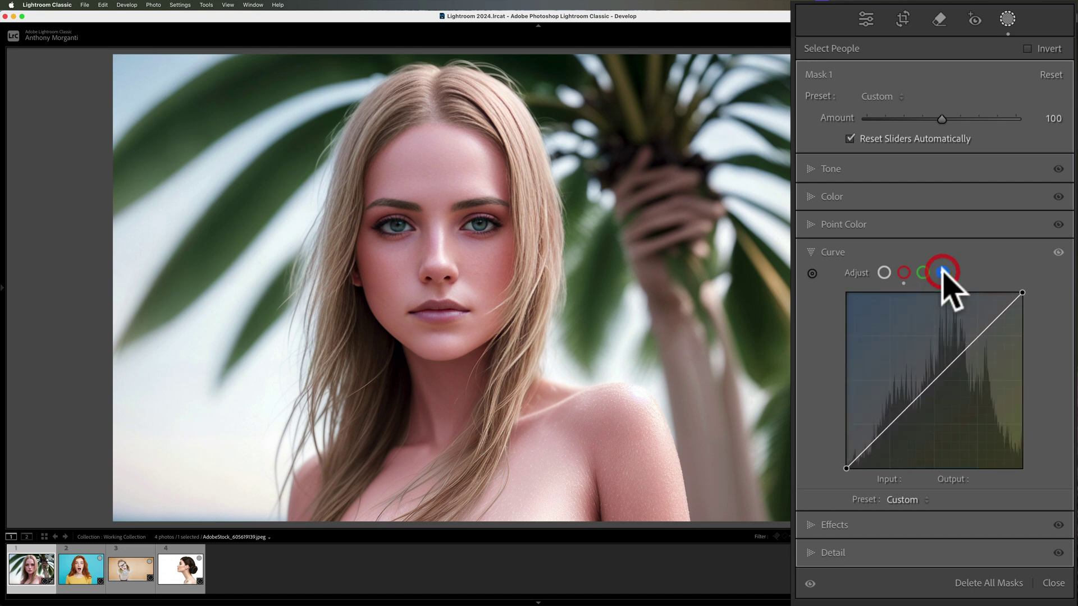
pyautogui.click(934, 378)
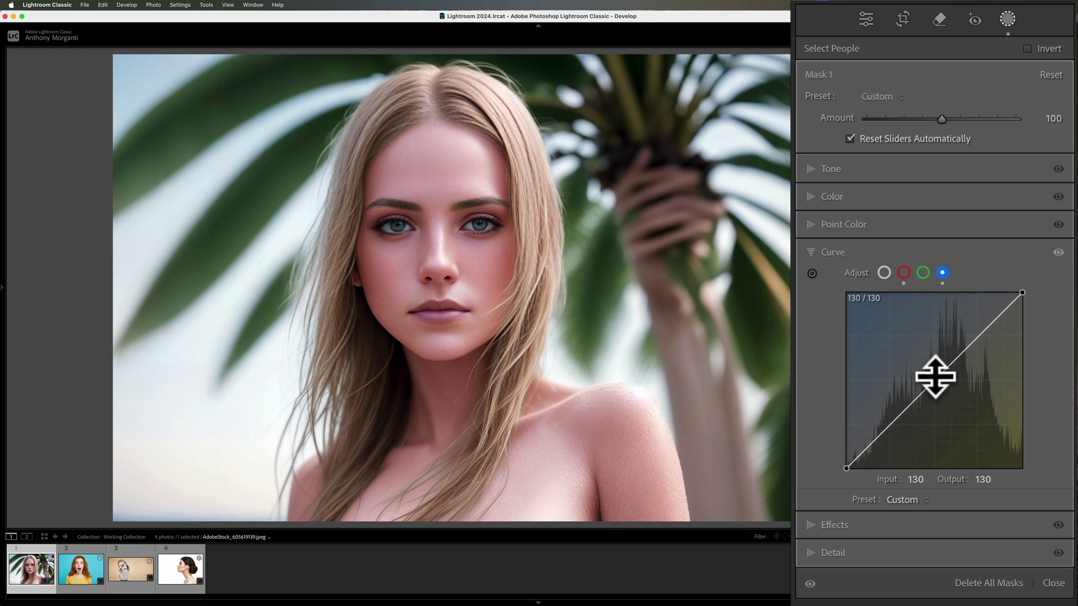
pyautogui.moveTo(935, 377); pyautogui.dragTo(940, 381)
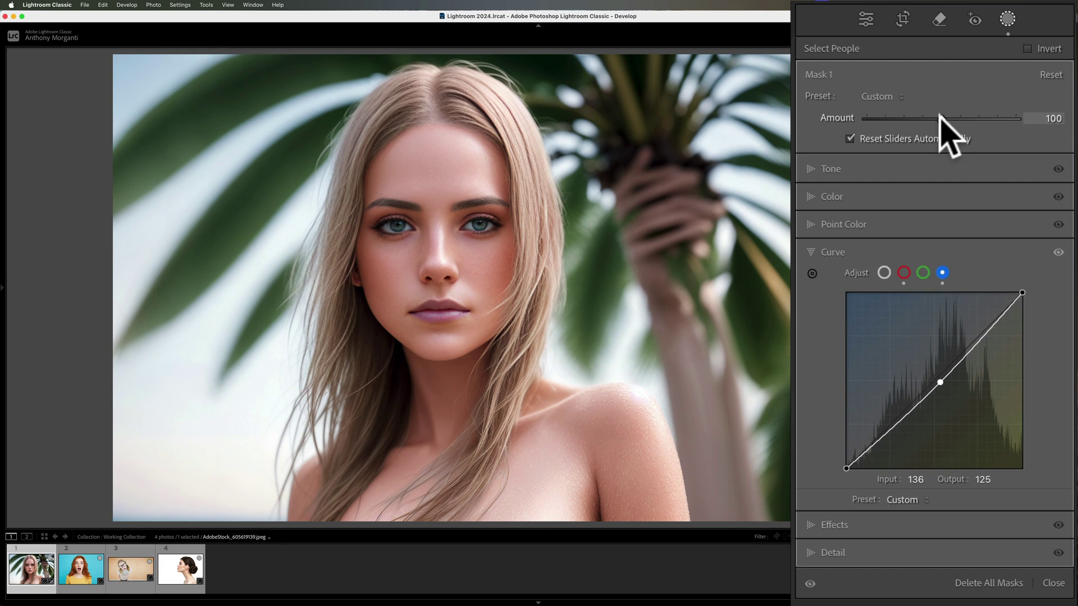
# Step: Lower the mask Amount to 70, compare it on/off, and nudge the red point to 124/134
pyautogui.moveTo(940, 118); pyautogui.dragTo(919, 115)
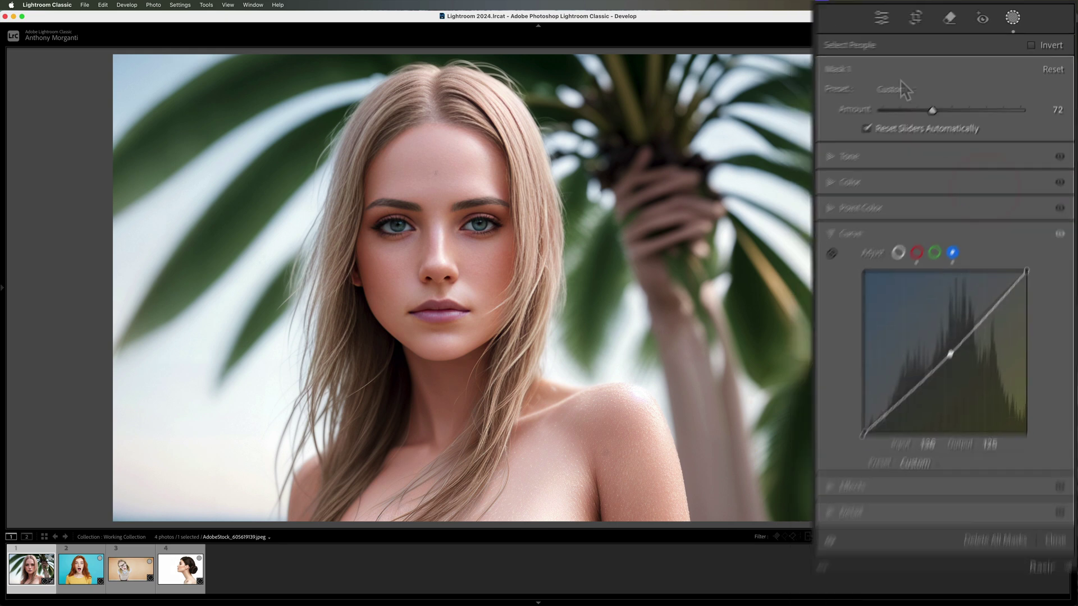
pyautogui.click(912, 83)
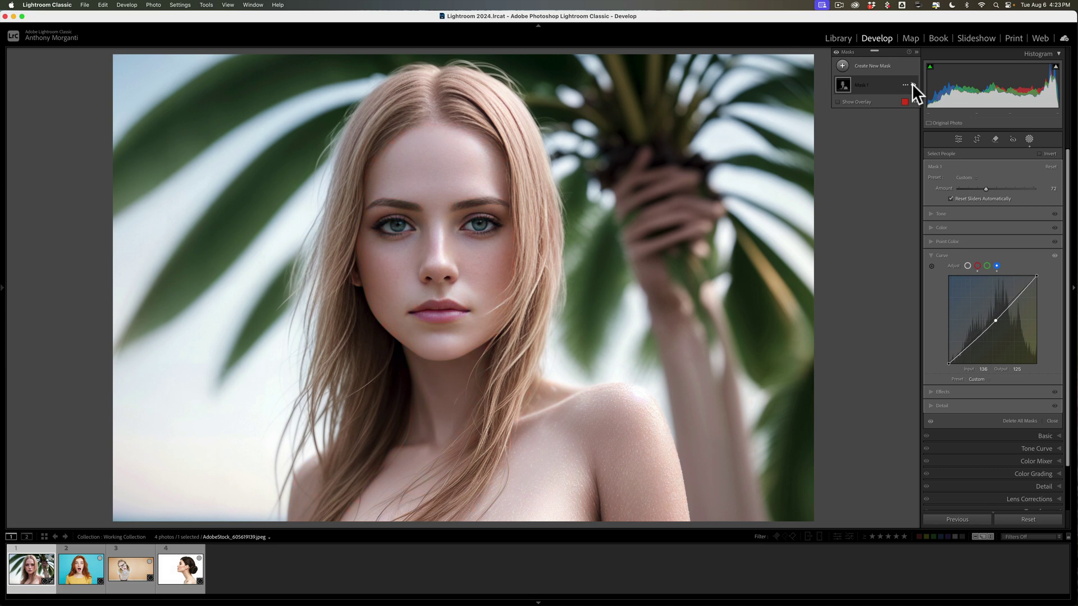
pyautogui.click(912, 83)
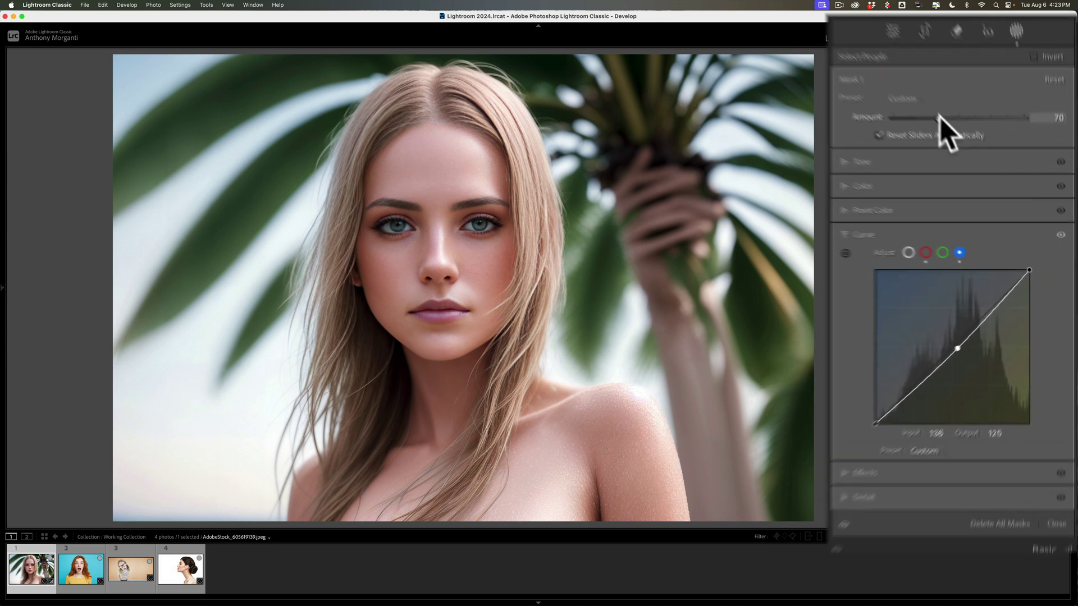
pyautogui.click(985, 187)
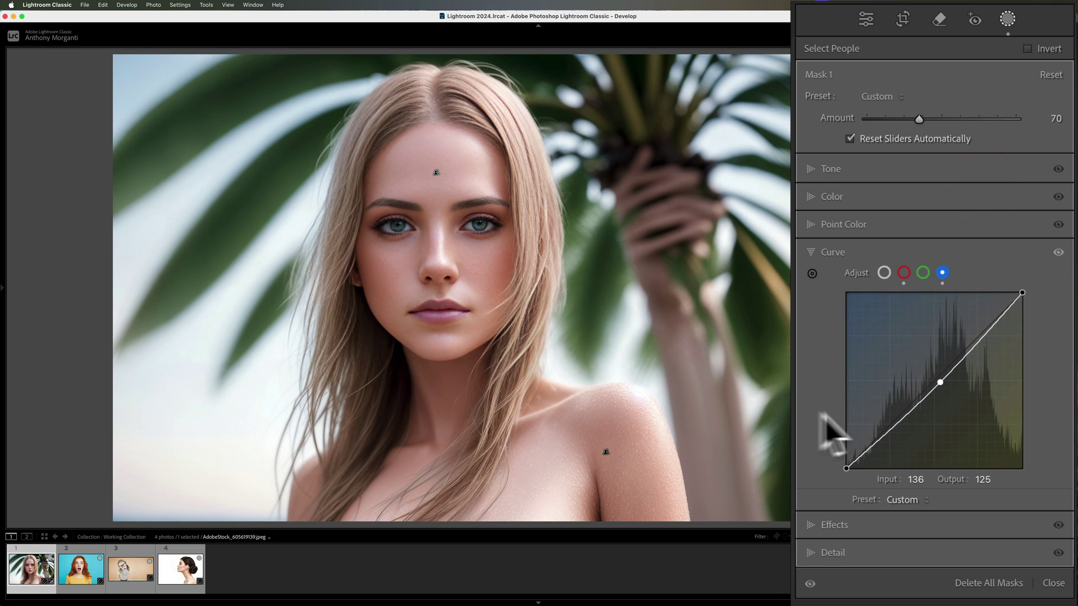
pyautogui.click(904, 273)
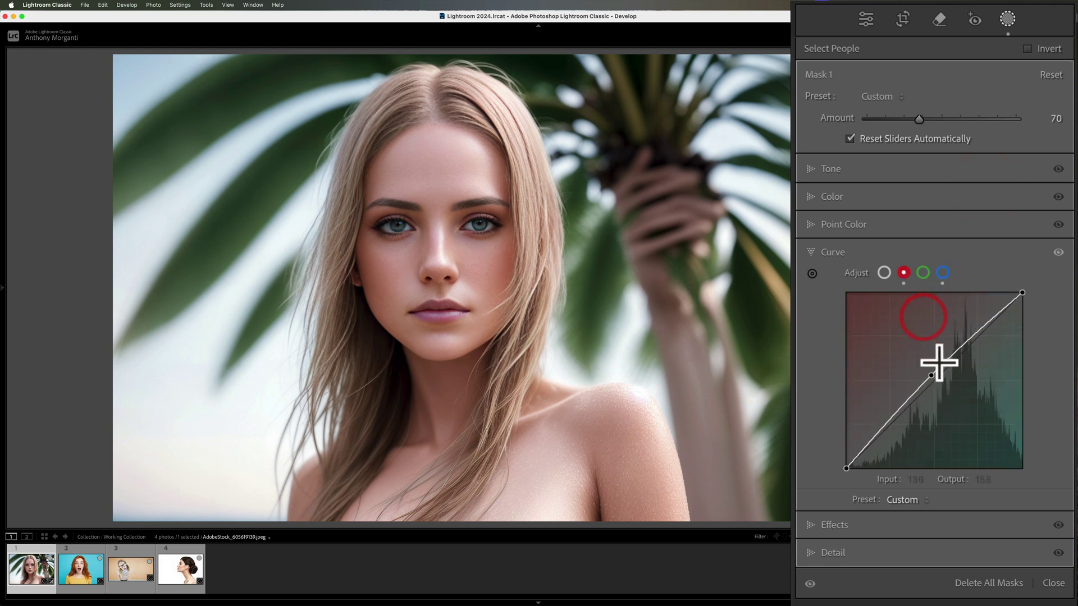
pyautogui.moveTo(932, 382); pyautogui.dragTo(929, 373)
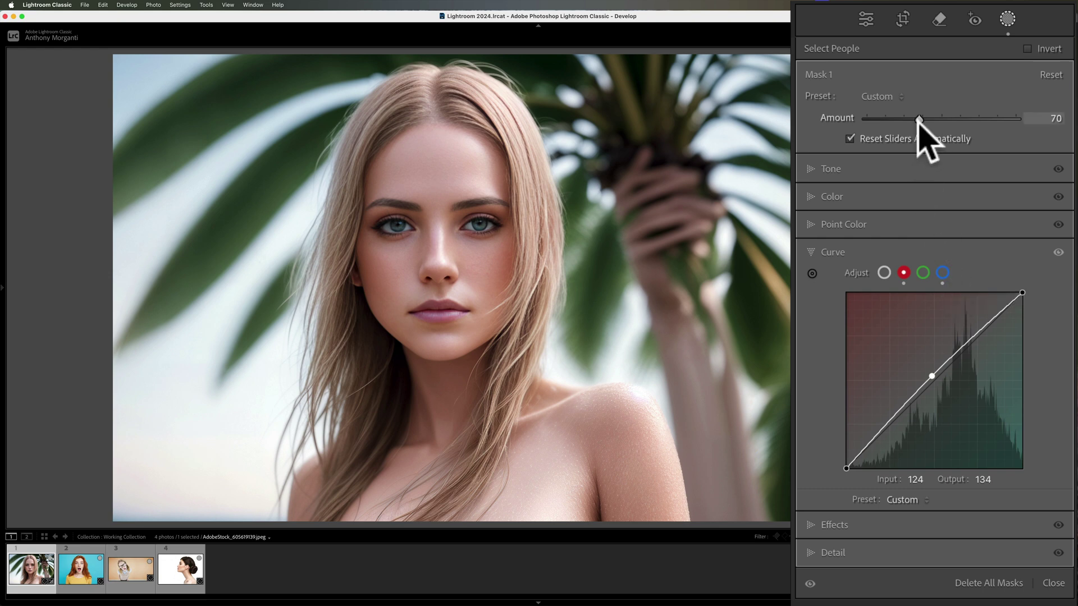
# Step: Open the red-haired portrait and mask Person 1's facial and body skin
pyautogui.click(83, 569)
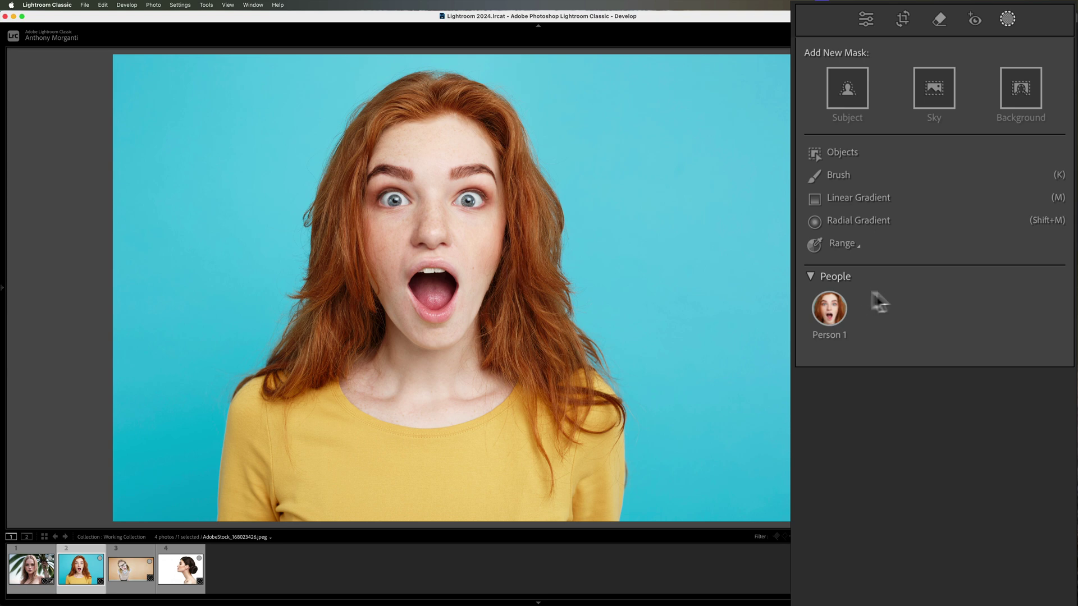
pyautogui.click(830, 312)
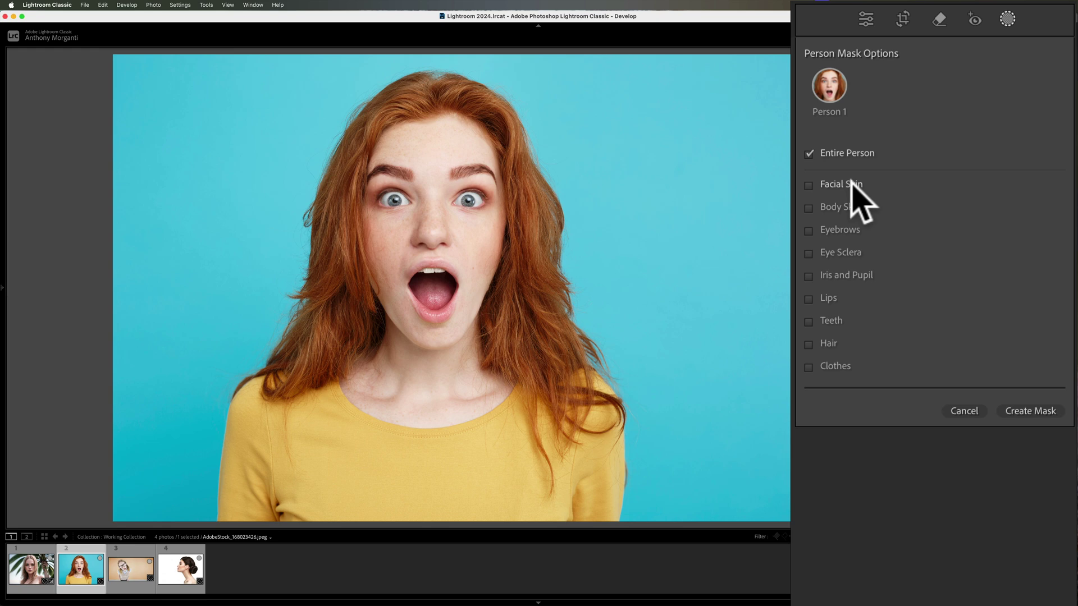
pyautogui.click(850, 183)
pyautogui.click(840, 207)
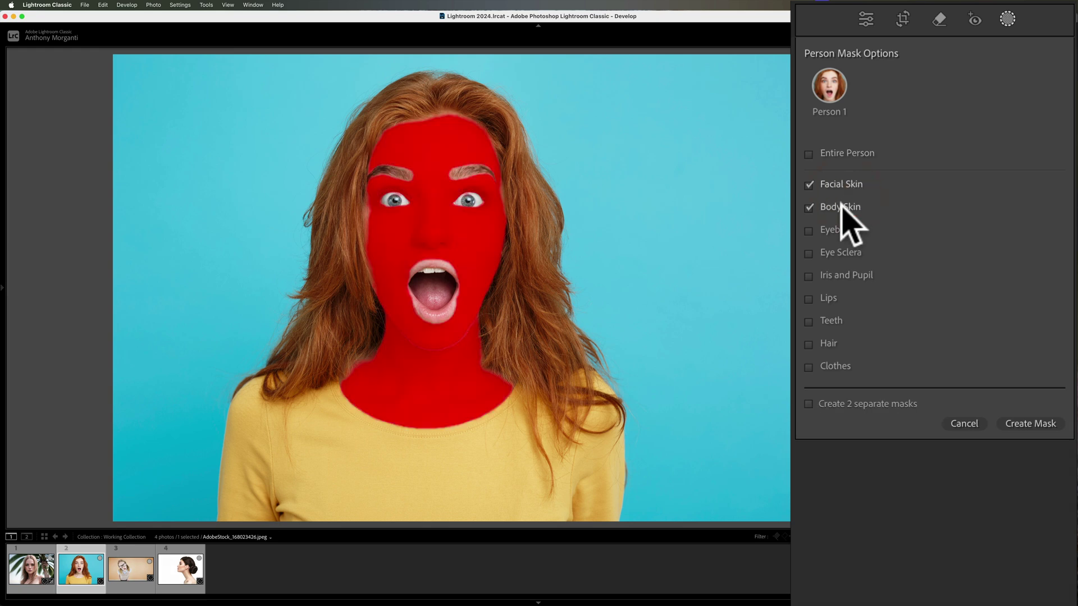
pyautogui.click(1038, 424)
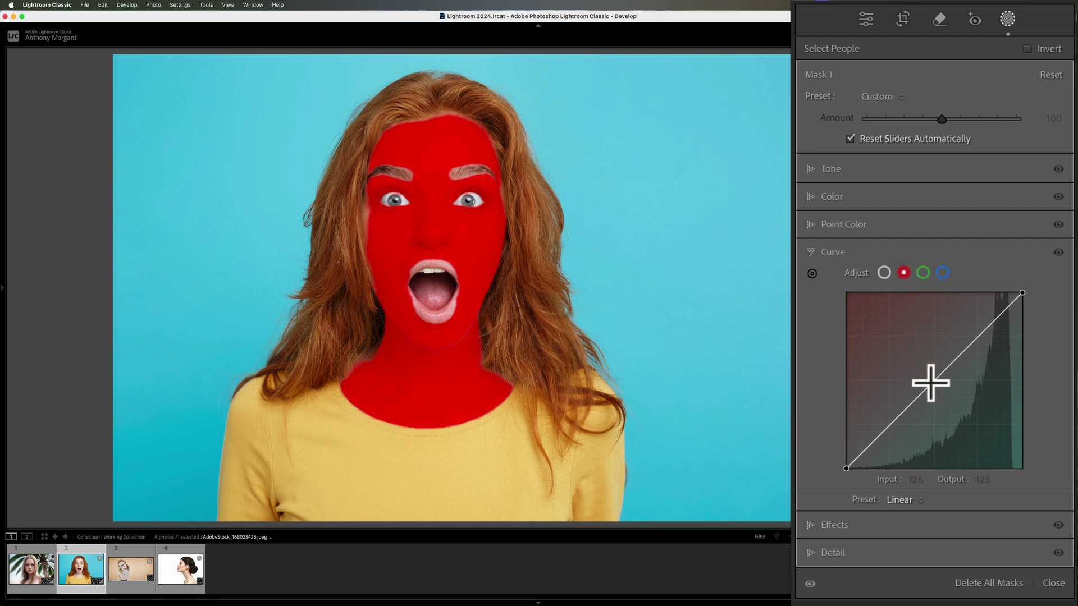
# Step: Raise the red curve, drop the blue curve to 136/124, and set Amount to 46
pyautogui.moveTo(930, 382); pyautogui.dragTo(923, 372)
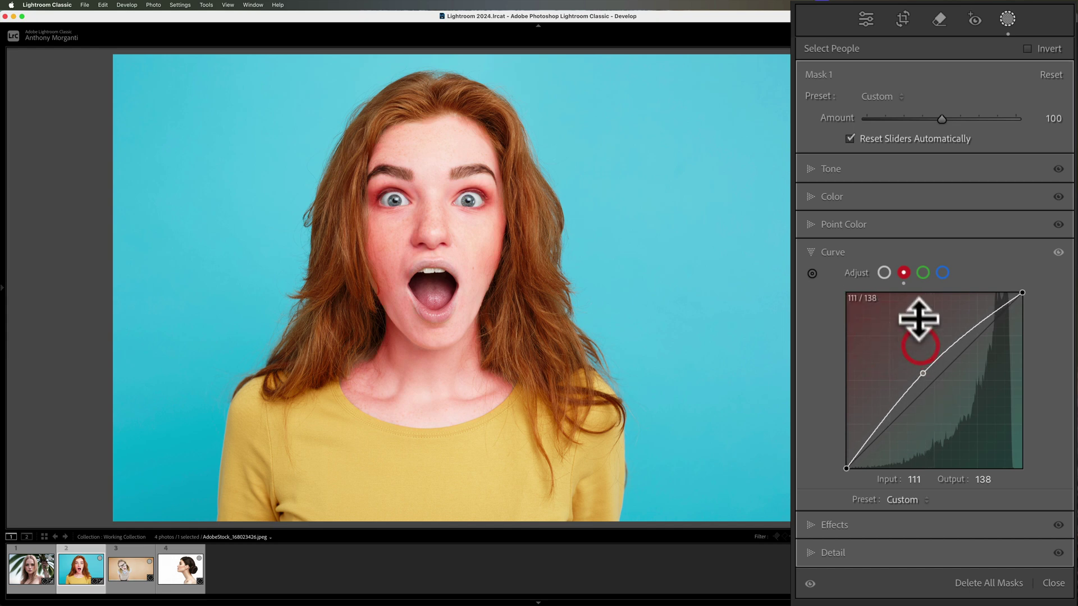
pyautogui.click(941, 271)
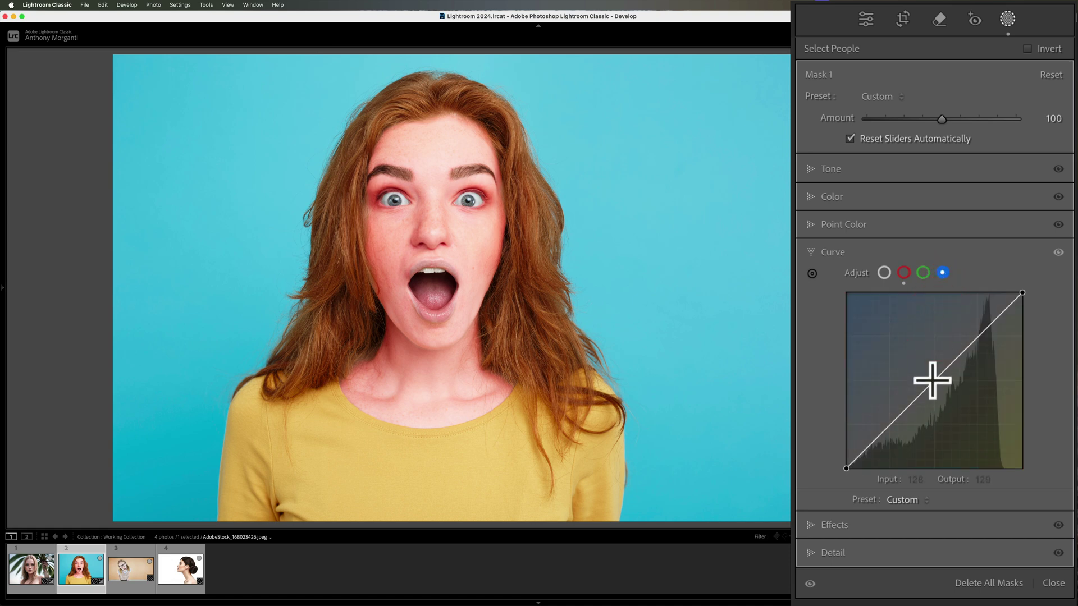
pyautogui.moveTo(933, 379); pyautogui.dragTo(940, 380)
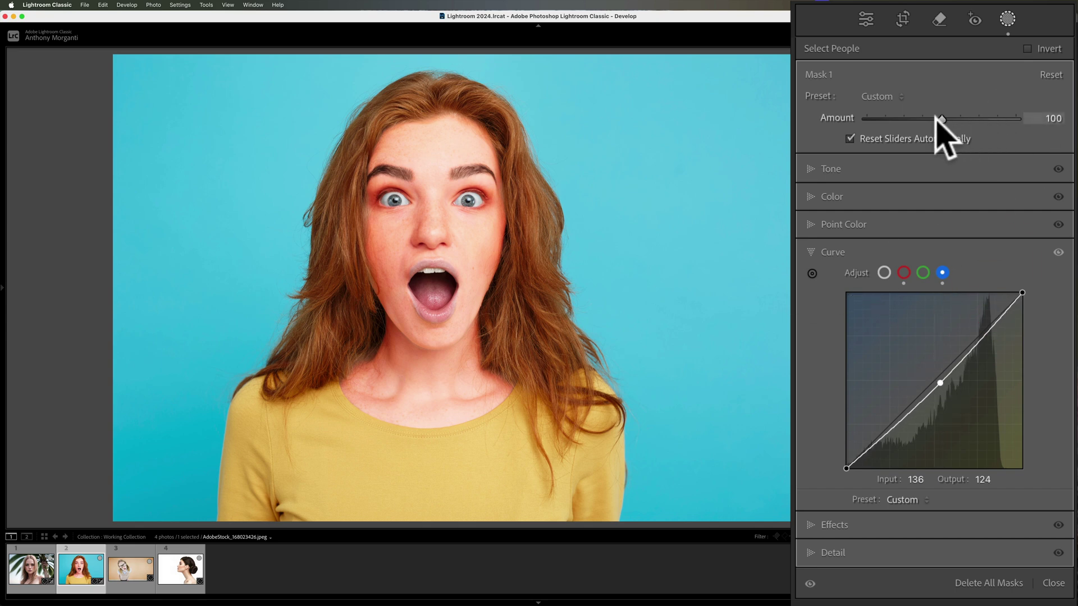
pyautogui.moveTo(940, 119); pyautogui.dragTo(900, 115)
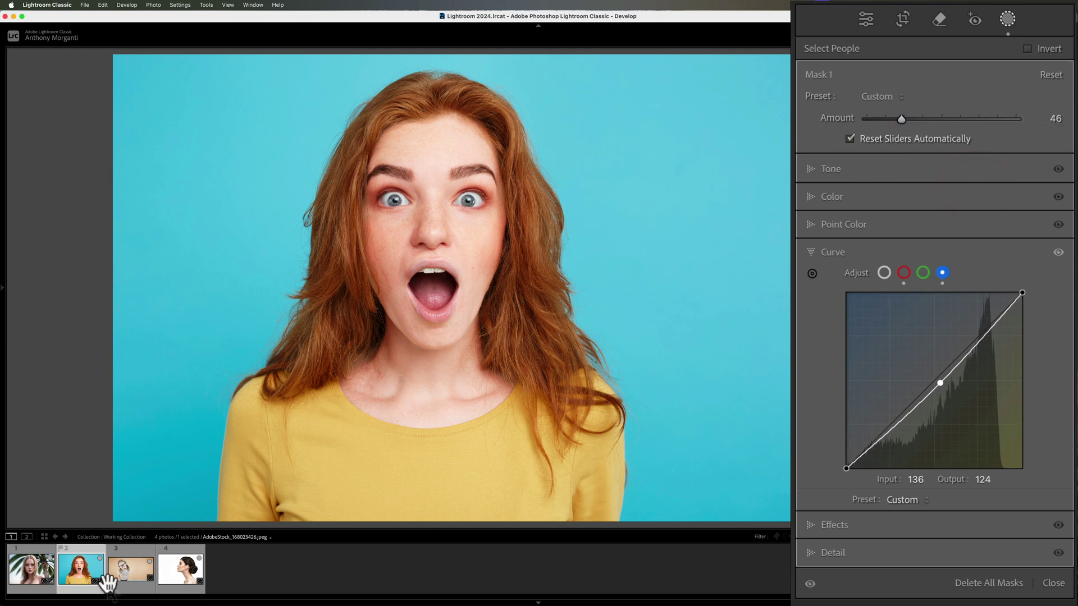
# Step: Open the third portrait and mask the glasses woman's facial and body skin
pyautogui.click(127, 572)
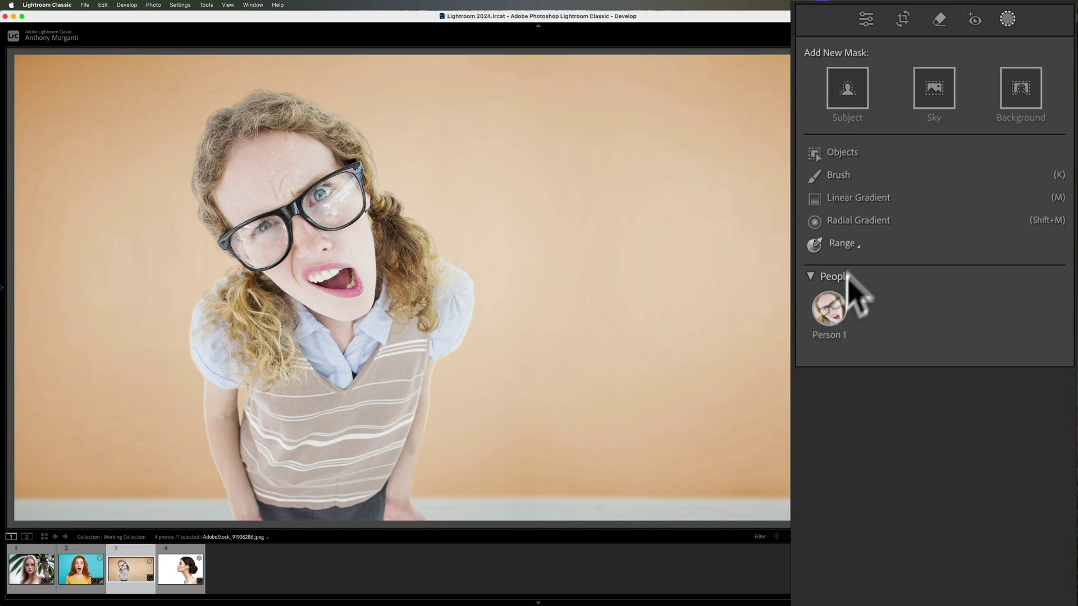
pyautogui.click(836, 308)
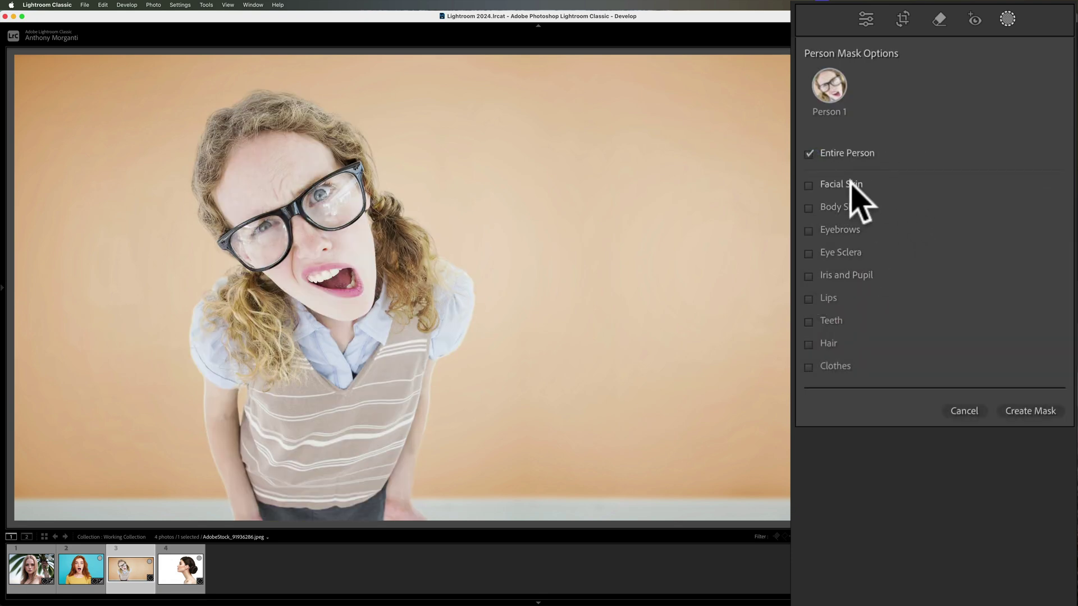
pyautogui.click(844, 185)
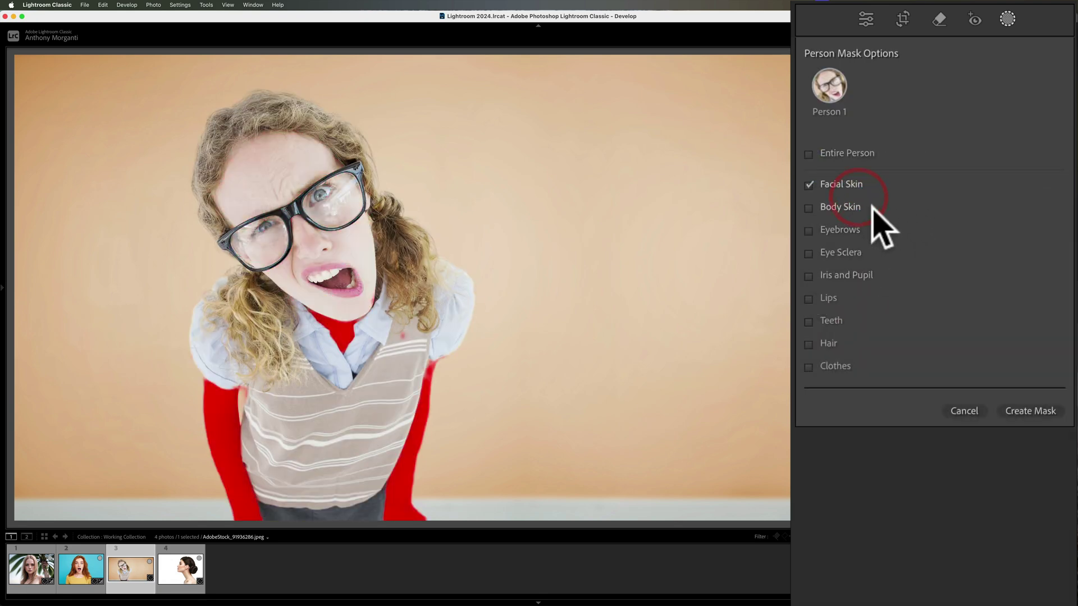
pyautogui.click(844, 205)
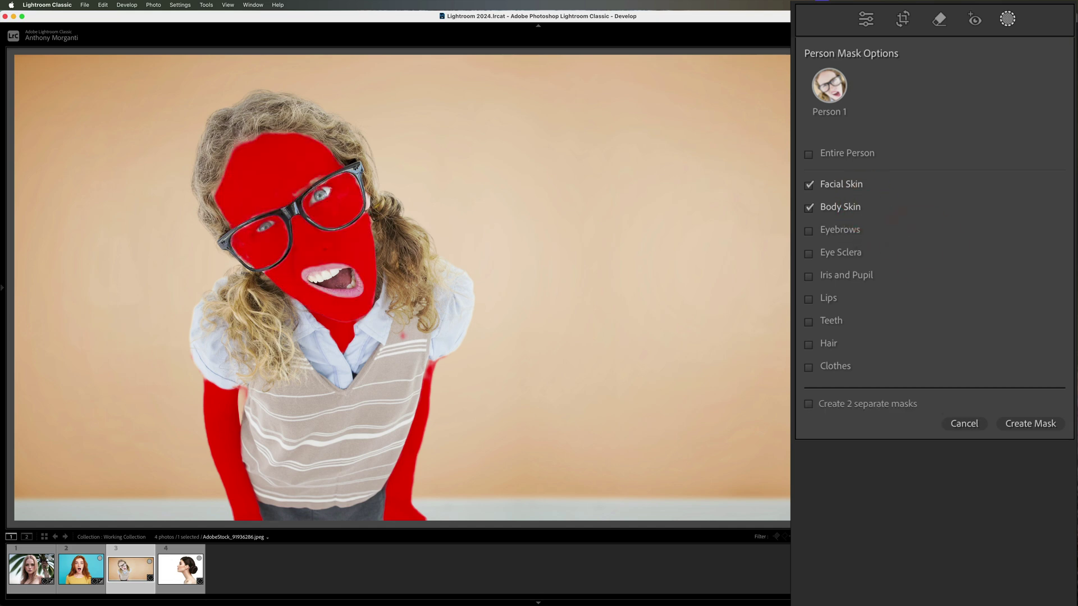
pyautogui.click(1030, 422)
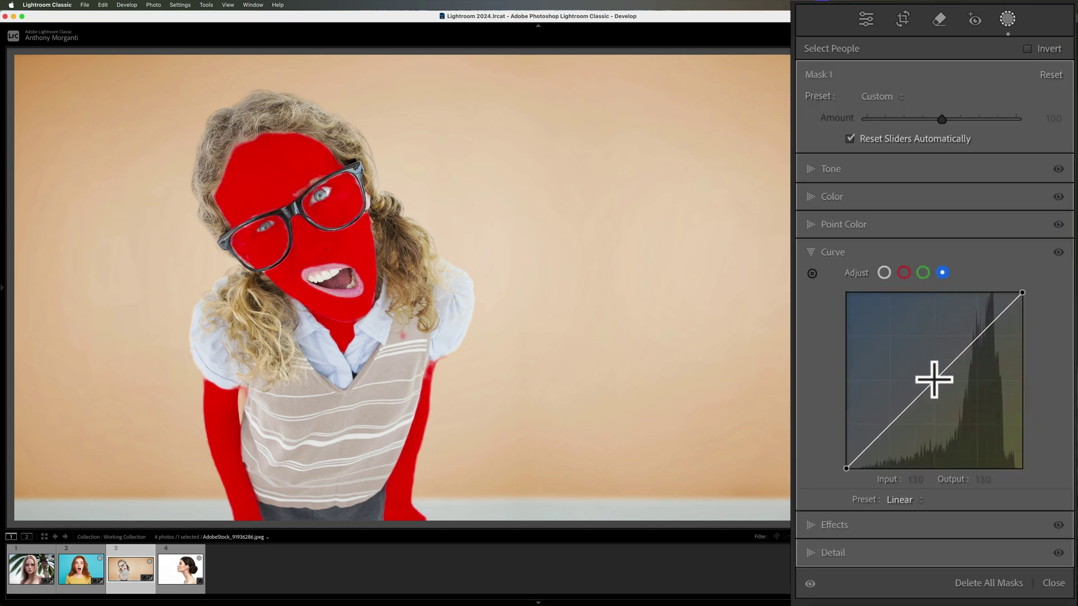
# Step: Lower the blue curve, raise red to 116/141, set Amount 85, and add a green point at 133
pyautogui.moveTo(933, 379)
pyautogui.mouseDown()
pyautogui.moveTo(943, 388)
pyautogui.moveTo(928, 385)
pyautogui.moveTo(927, 368)
pyautogui.mouseUp()
pyautogui.click(903, 273)
pyautogui.moveTo(942, 119)
pyautogui.mouseDown()
pyautogui.moveTo(968, 118)
pyautogui.moveTo(925, 113)
pyautogui.mouseUp()
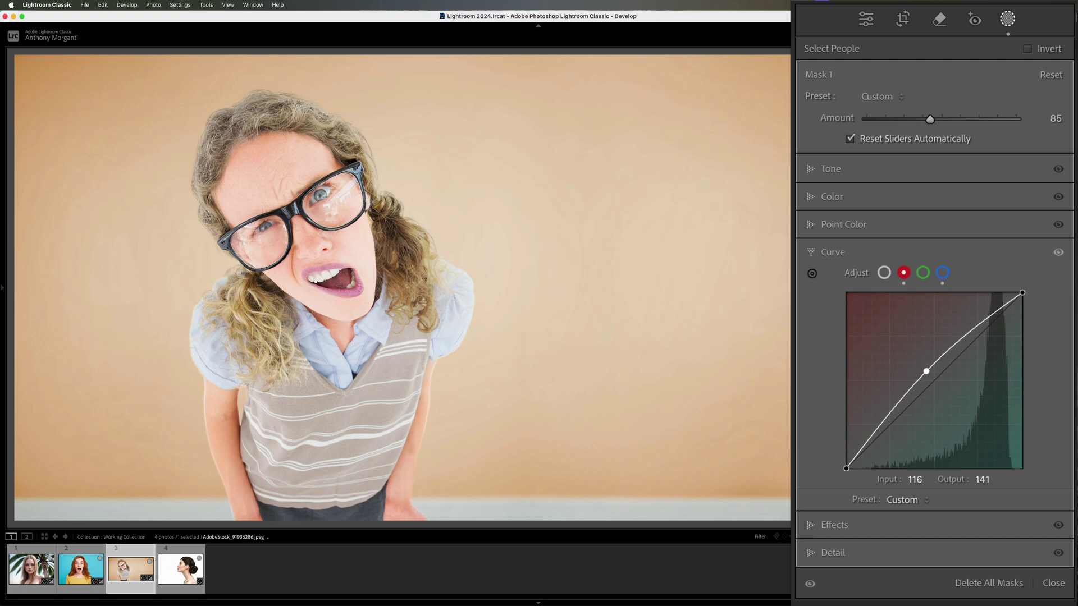
pyautogui.click(912, 83)
pyautogui.click(922, 272)
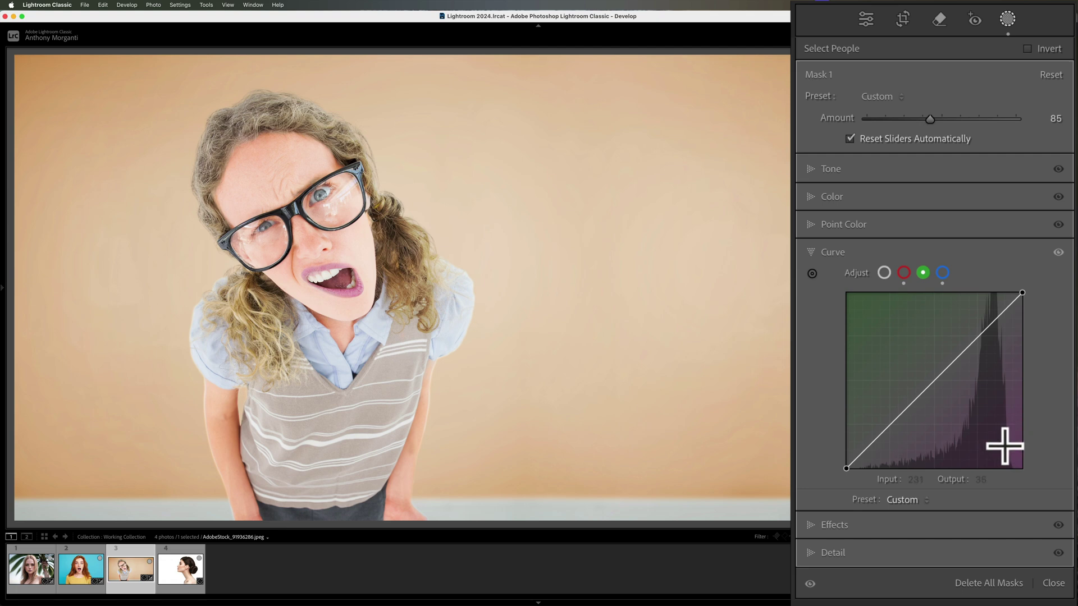
pyautogui.click(937, 375)
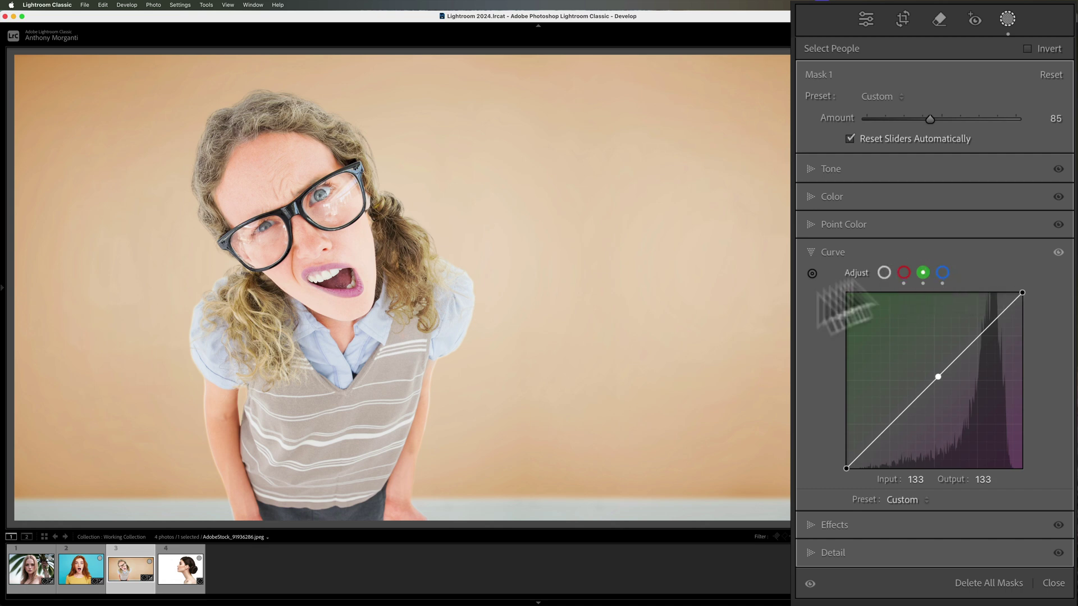
# Step: Open the fourth portrait and mask the profile woman's facial and body skin
pyautogui.click(171, 564)
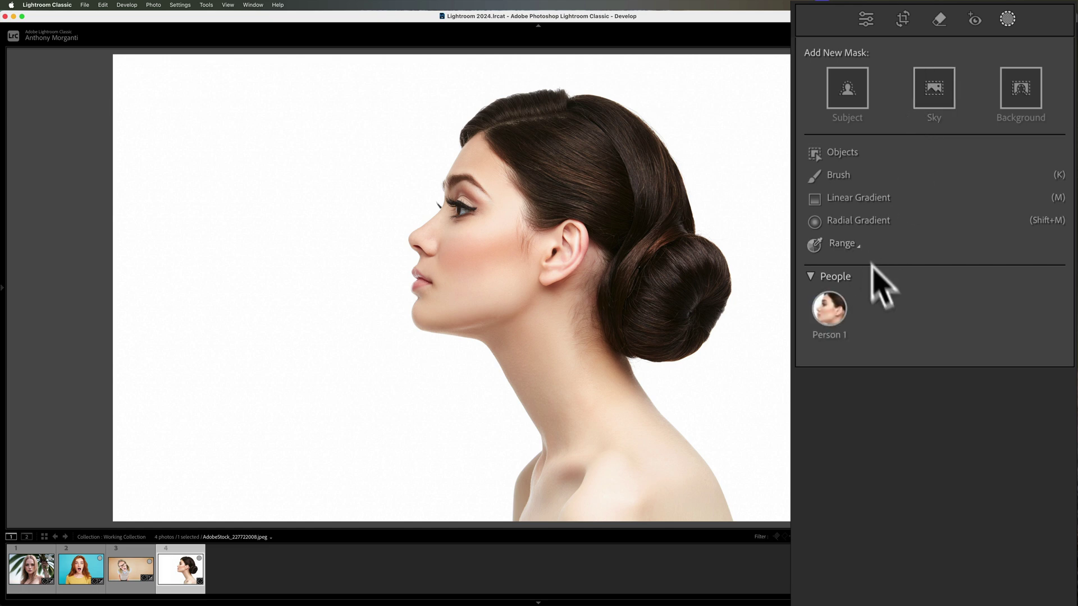
pyautogui.click(825, 309)
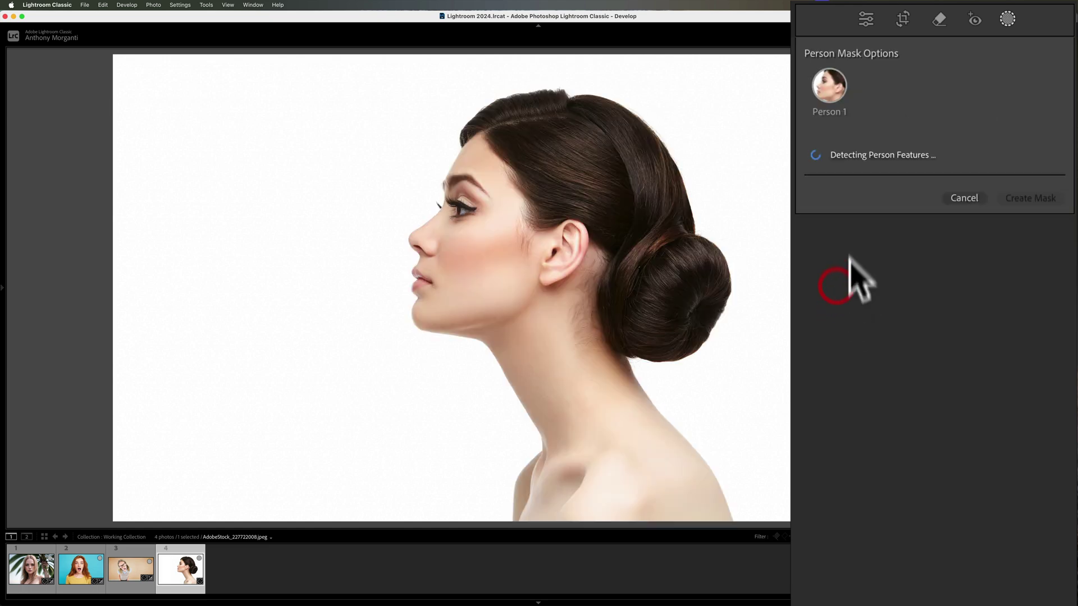
pyautogui.click(835, 185)
pyautogui.click(835, 207)
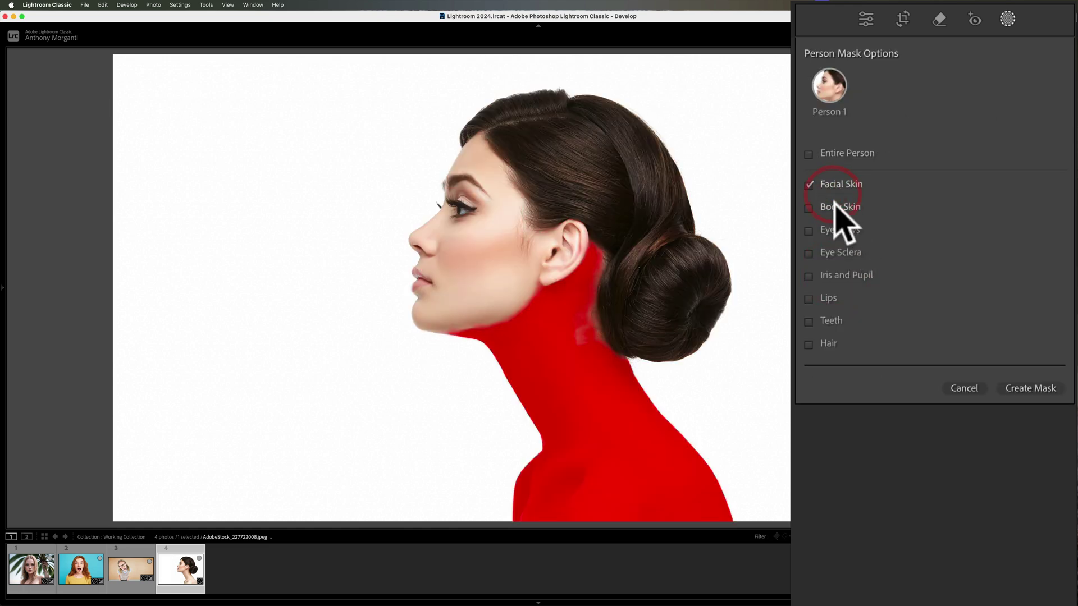
pyautogui.click(1023, 396)
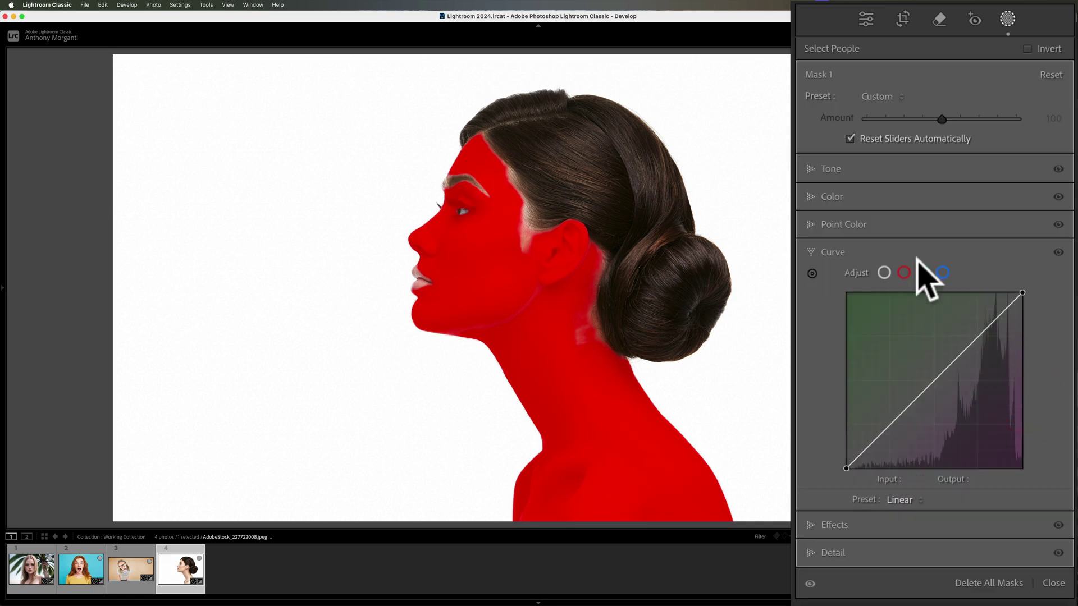
# Step: Raise the mask's red curve and pull the blue curve down to 136/123
pyautogui.click(904, 273)
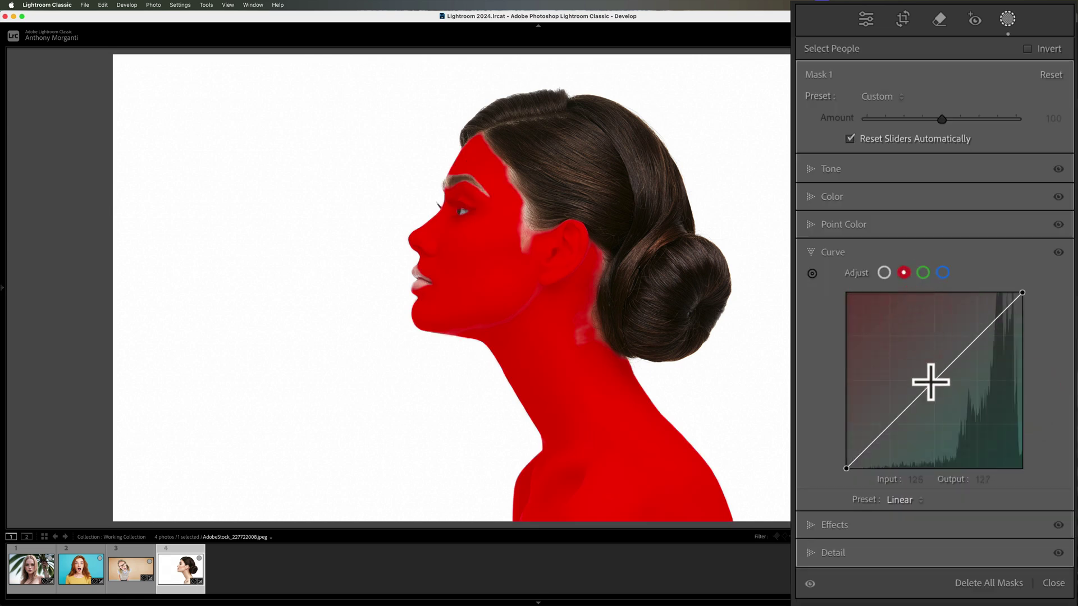
pyautogui.moveTo(931, 382); pyautogui.dragTo(921, 372)
pyautogui.click(943, 274)
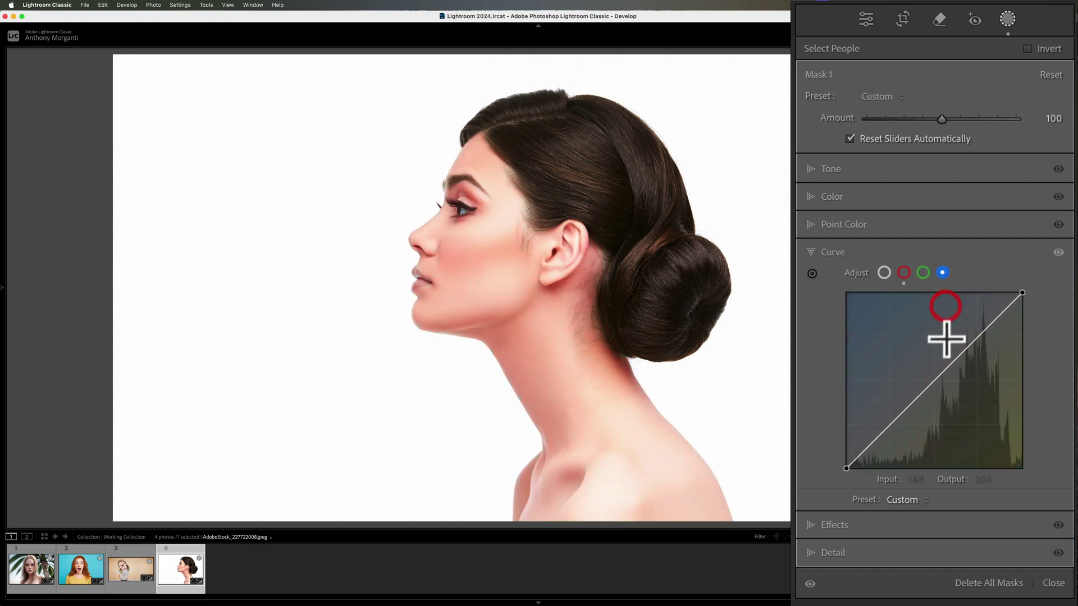
pyautogui.click(935, 378)
pyautogui.moveTo(934, 378); pyautogui.dragTo(940, 383)
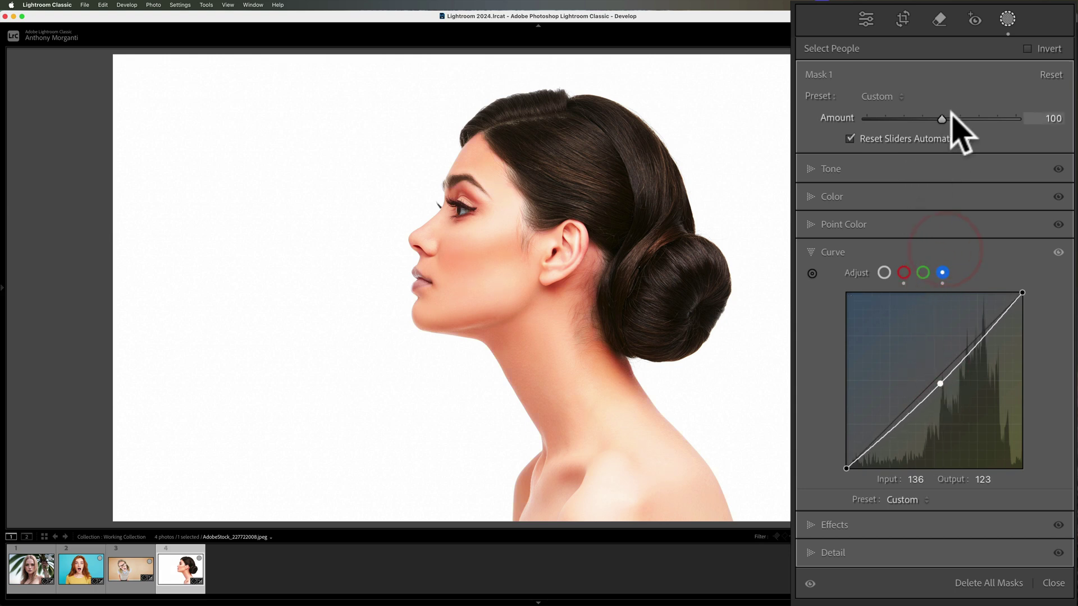
# Step: Lower the mask Amount to about 58 and toggle the mask off and on to compare
pyautogui.moveTo(943, 119); pyautogui.dragTo(911, 116)
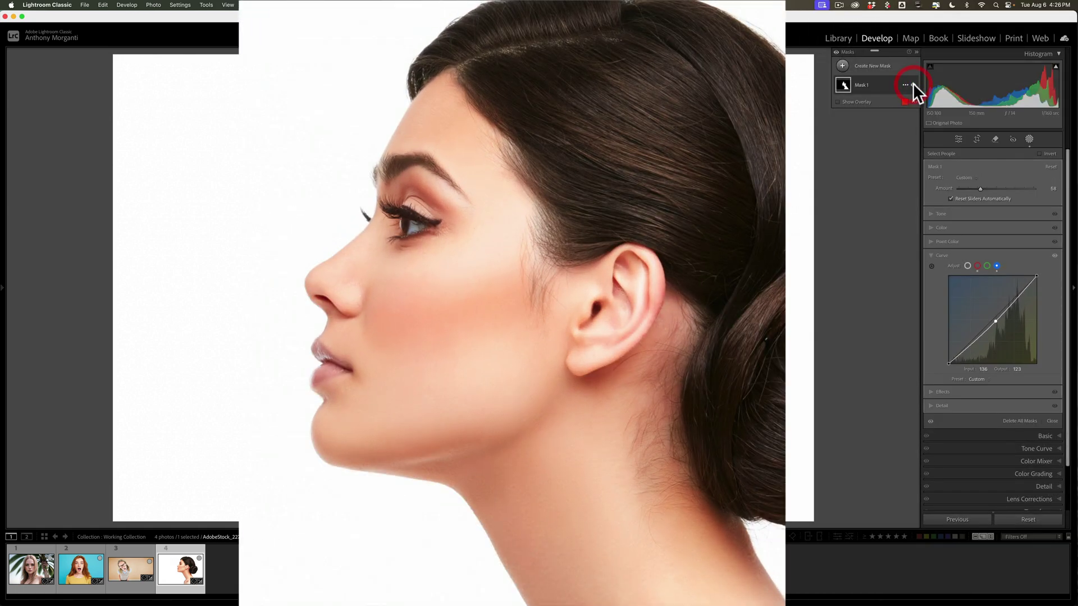
pyautogui.click(913, 84)
pyautogui.click(913, 84)
pyautogui.click(912, 85)
pyautogui.click(912, 84)
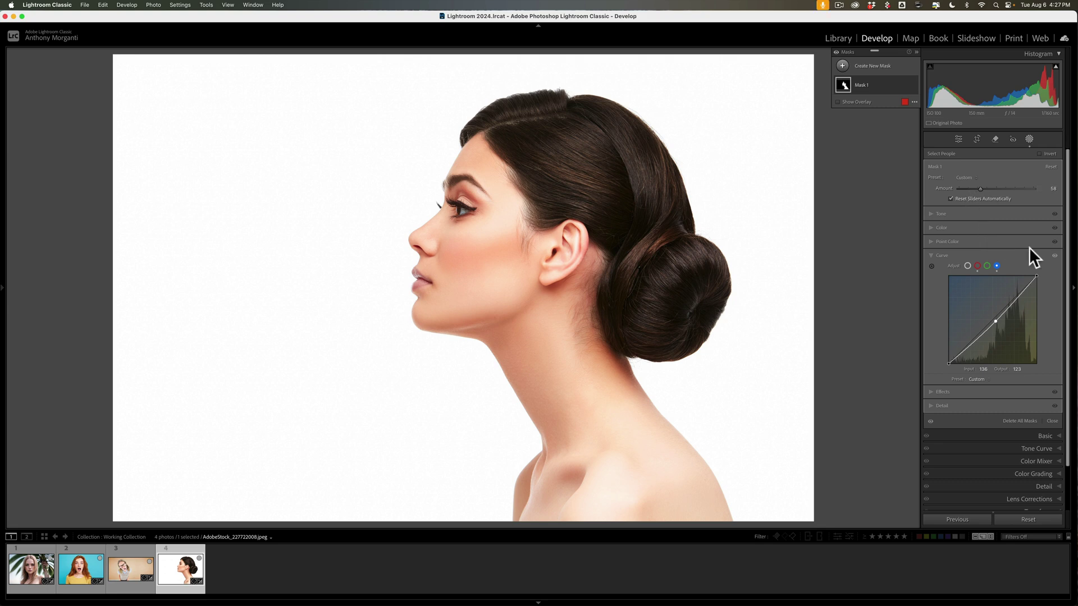
# Step: Collapse the Curve section in the mask panel
pyautogui.click(930, 256)
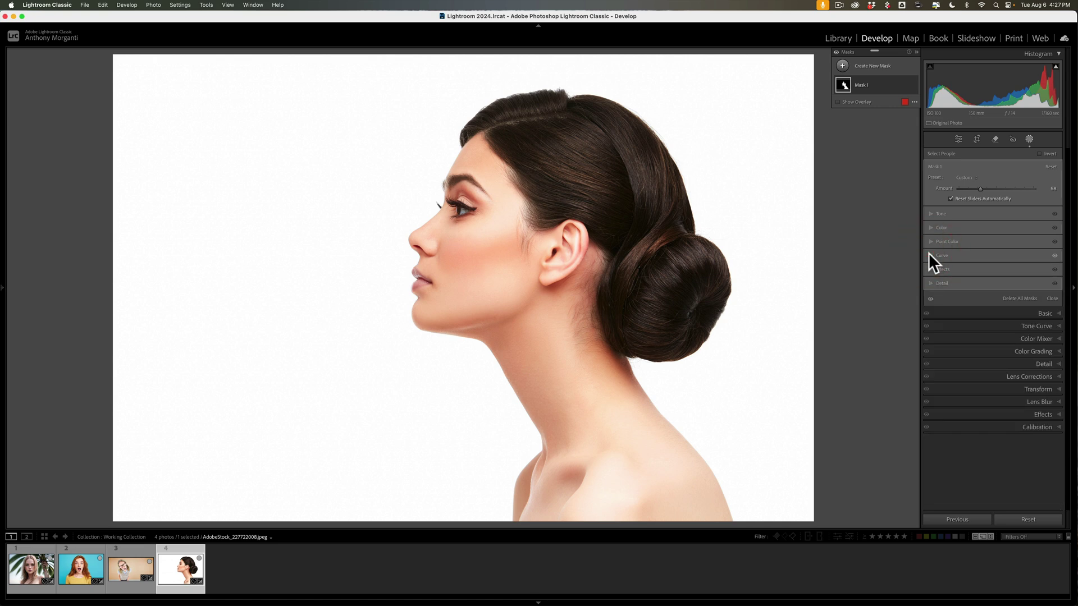